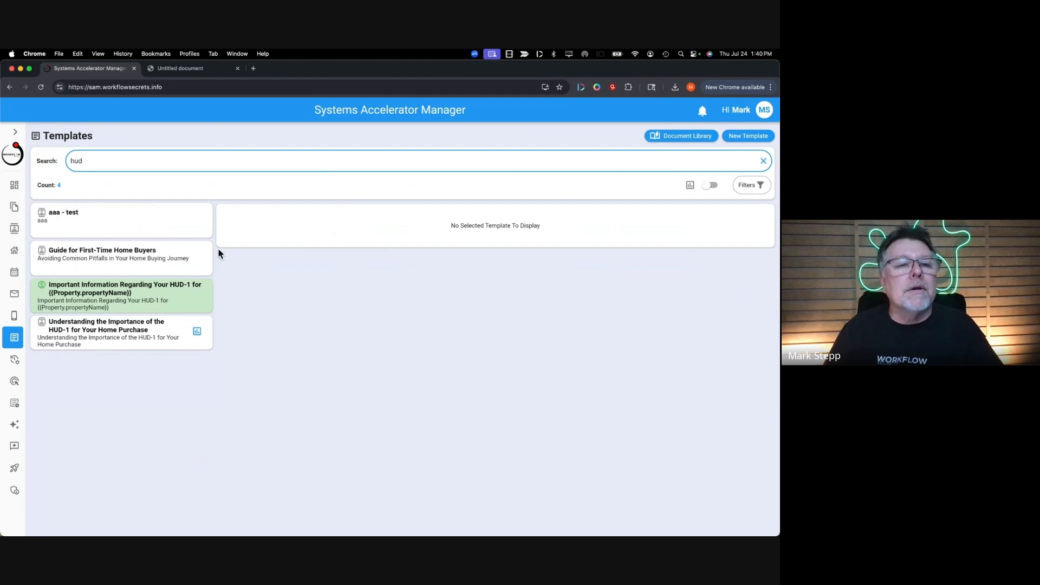
- Open the template "Understanding the Importance of the HUD-1 for Your Home Purchase" and bring up its attachment selection
left_click(110, 339)
double_click(112, 339)
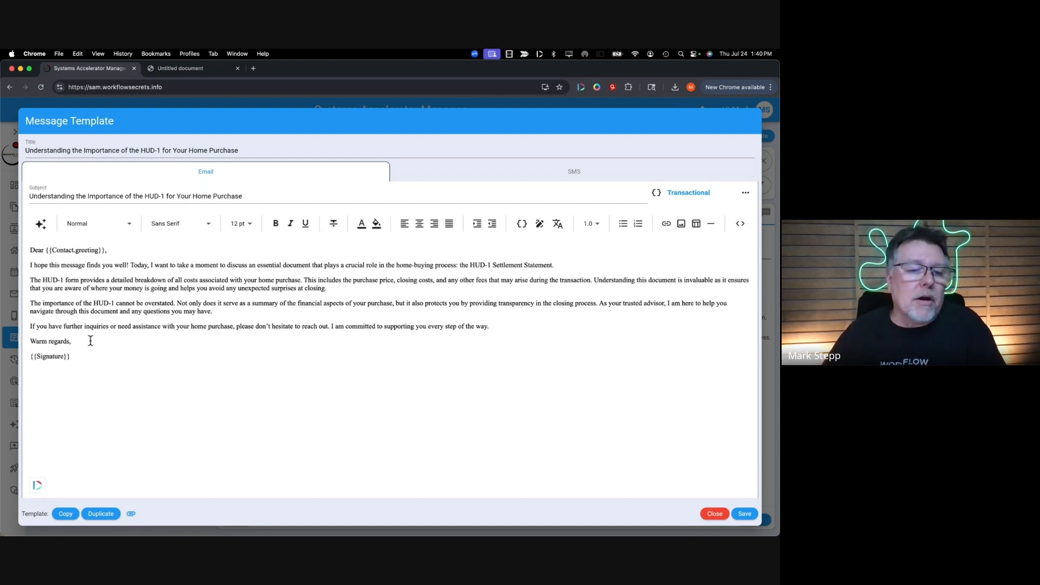
mouse_move(131, 514)
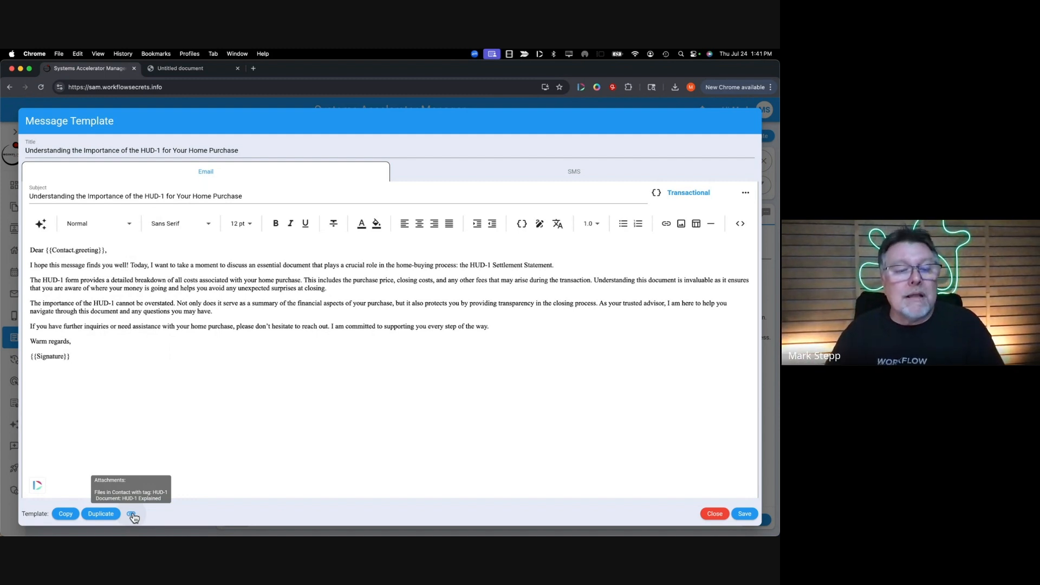
left_click(132, 515)
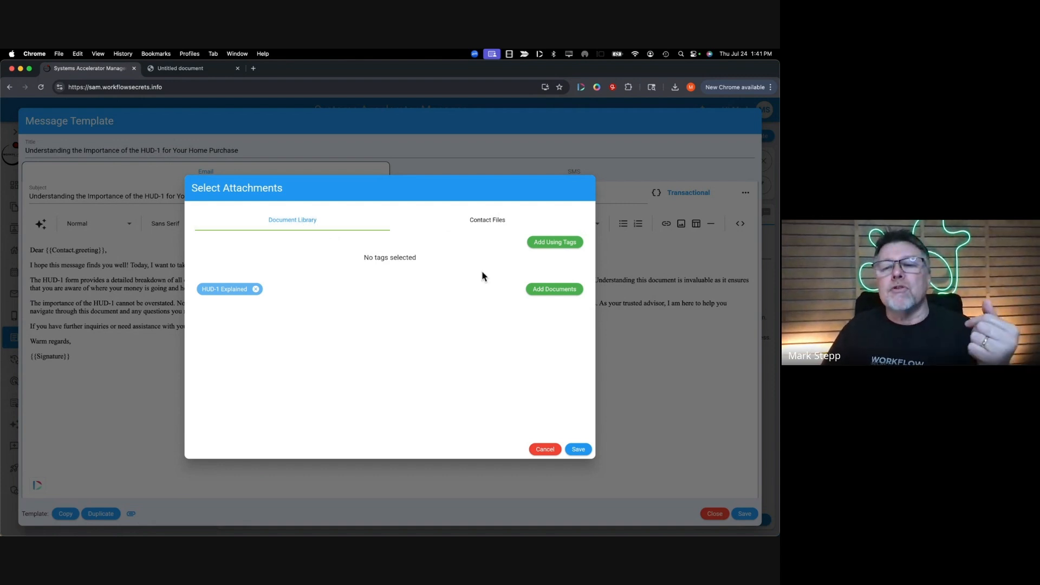
- Remove HUD-1 Explained from the selected library documents and select it again
left_click(550, 290)
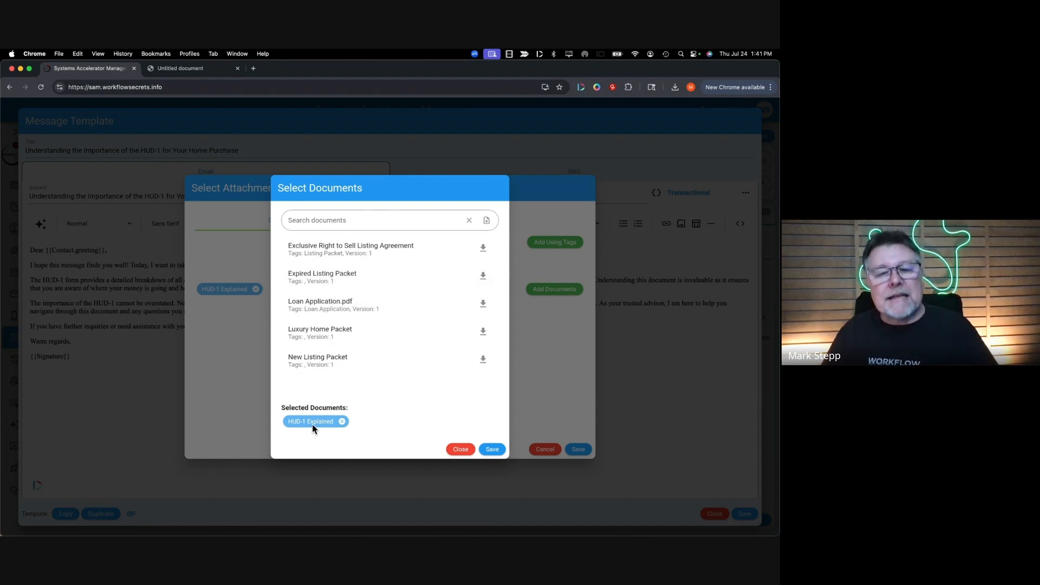
left_click(342, 422)
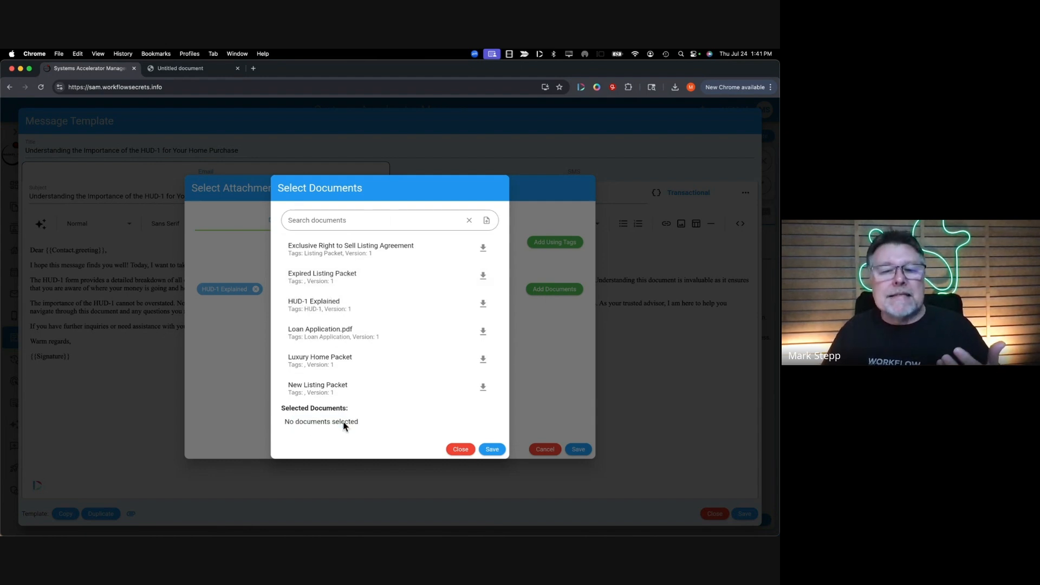
left_click(353, 306)
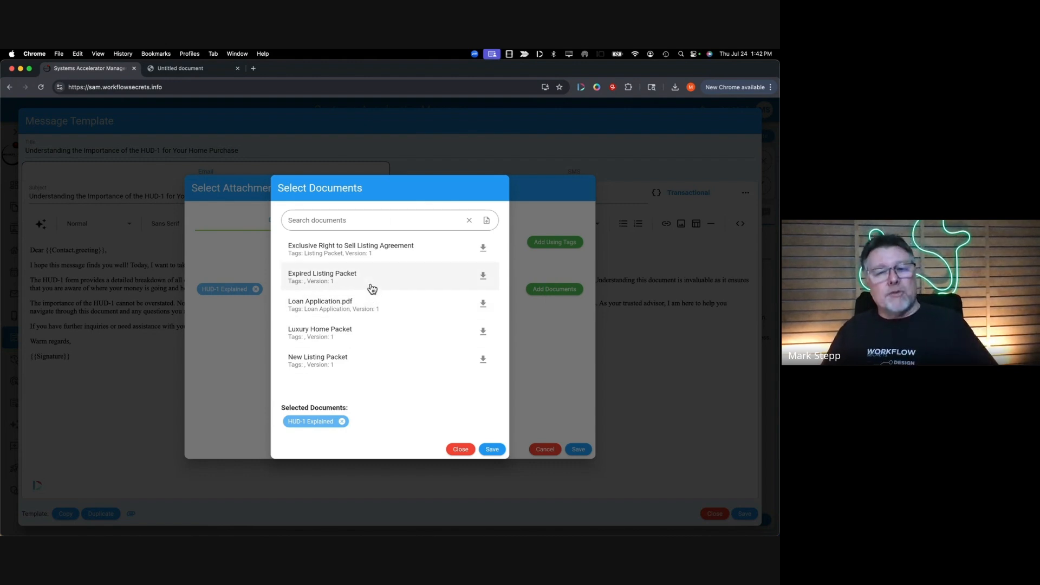
- Add Exclusive Right to Sell Listing Agreement and Luxury Home Packet to the selected documents, and remove both again
left_click(373, 253)
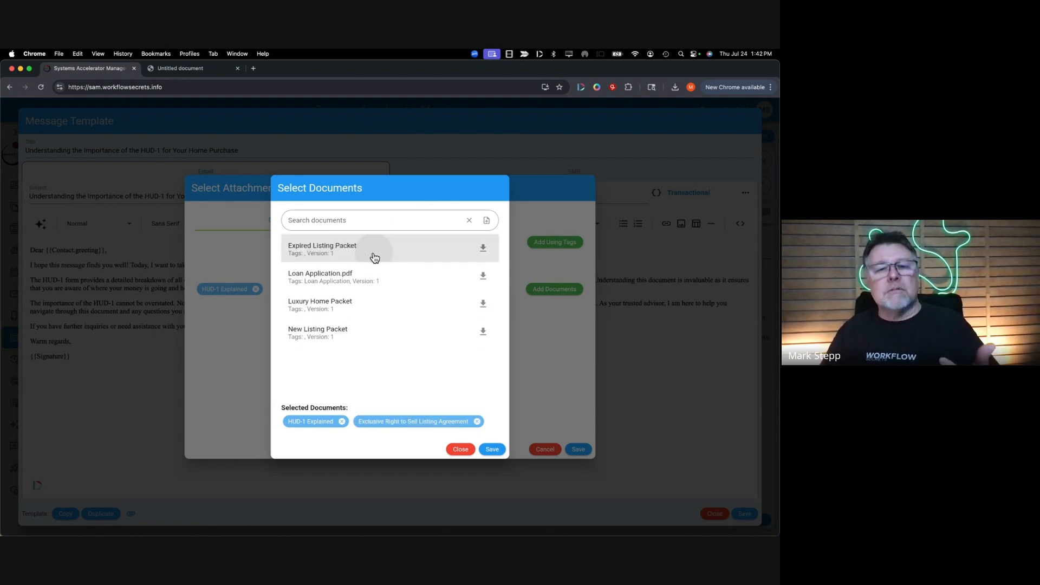
left_click(368, 310)
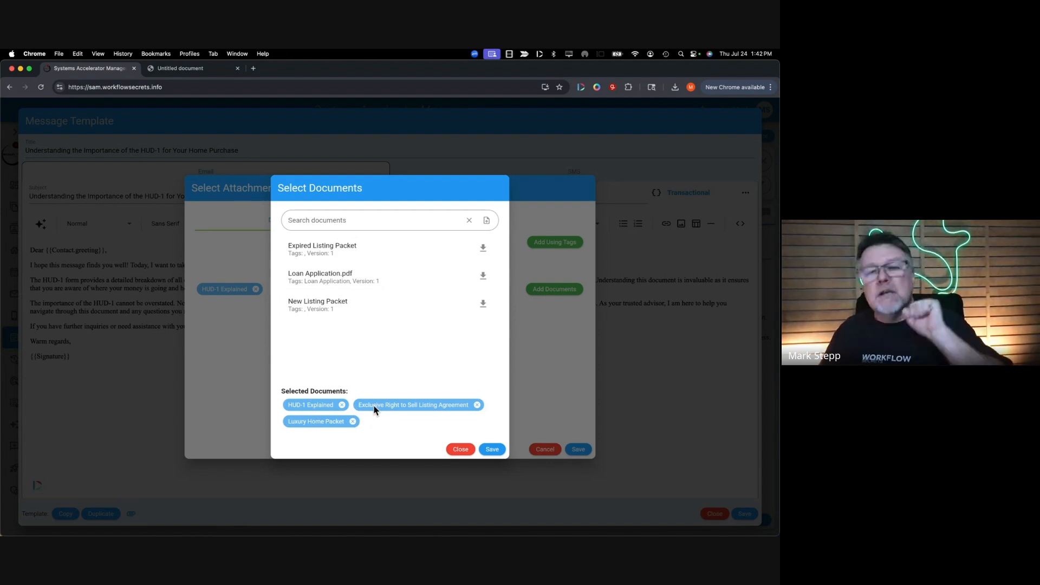
left_click(352, 421)
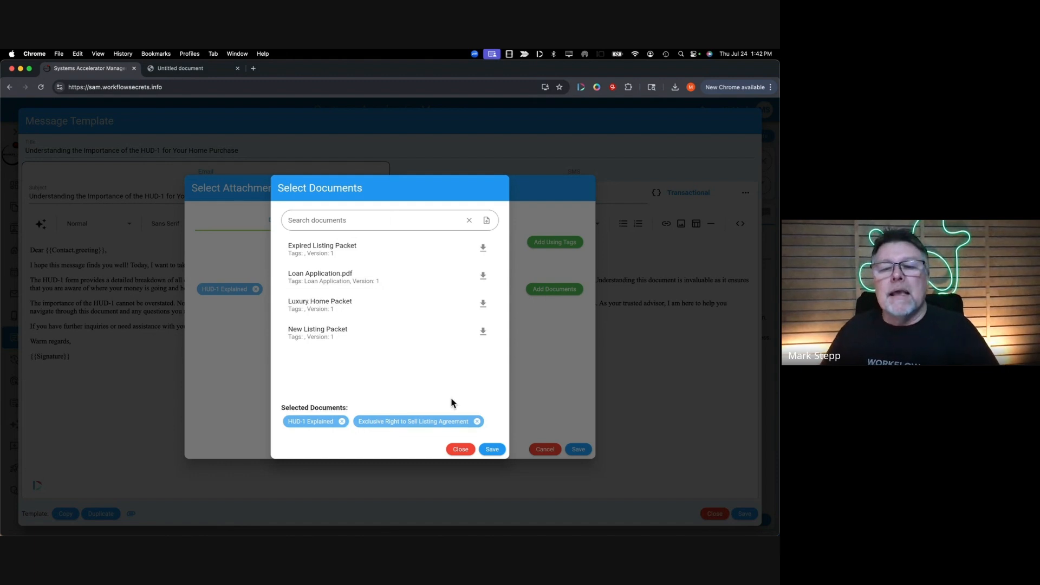
left_click(476, 421)
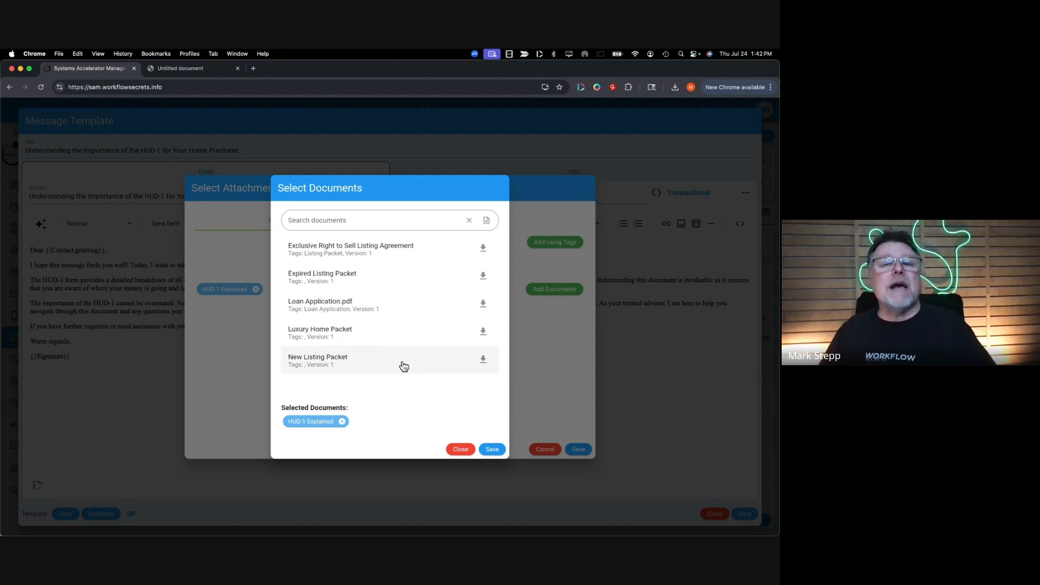
- Open the file chooser for uploading a new library document, cancel it, and save the selection with only HUD-1 Explained
left_click(486, 222)
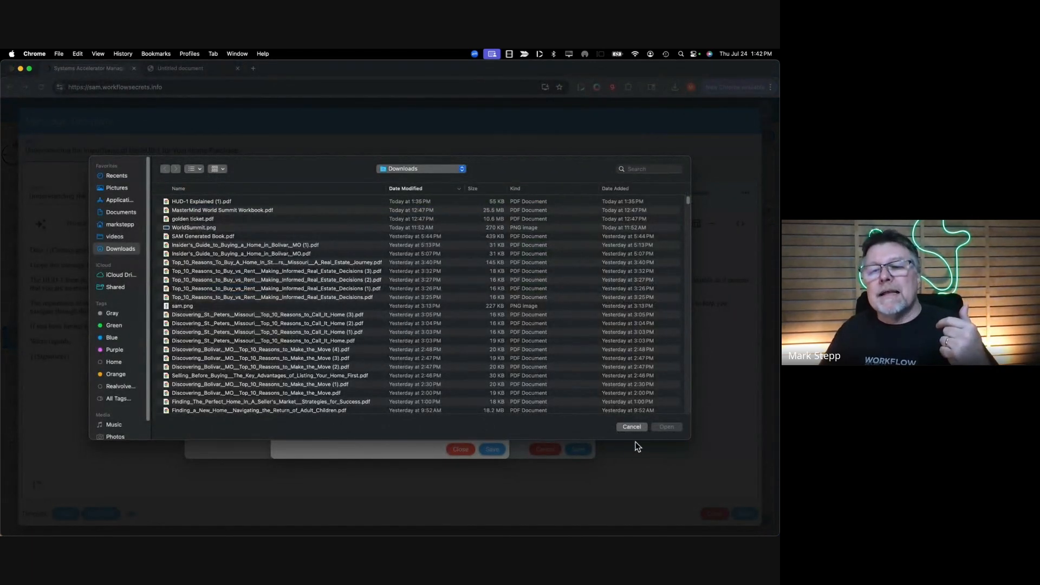
left_click(634, 427)
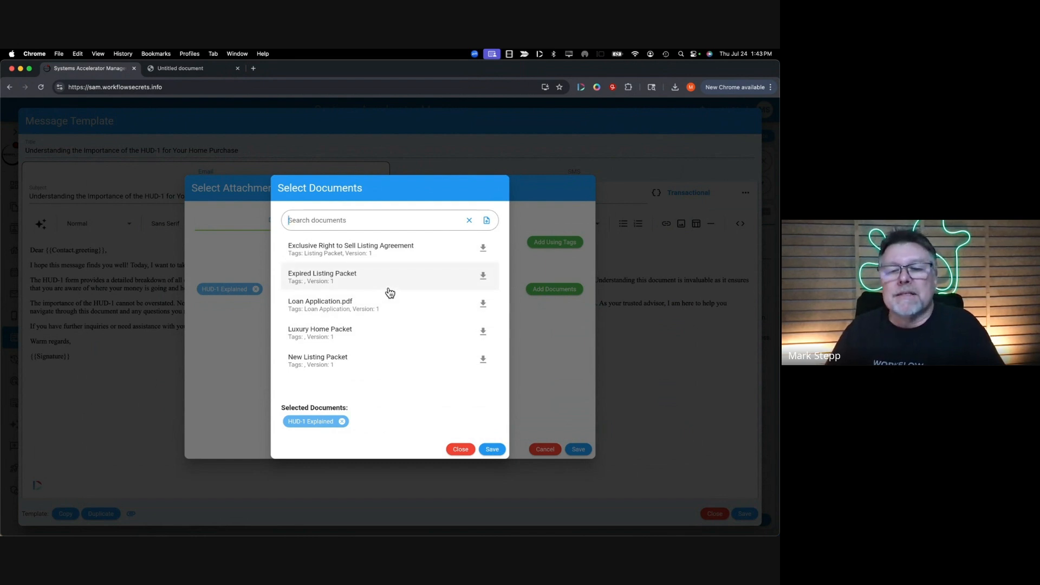
left_click(493, 449)
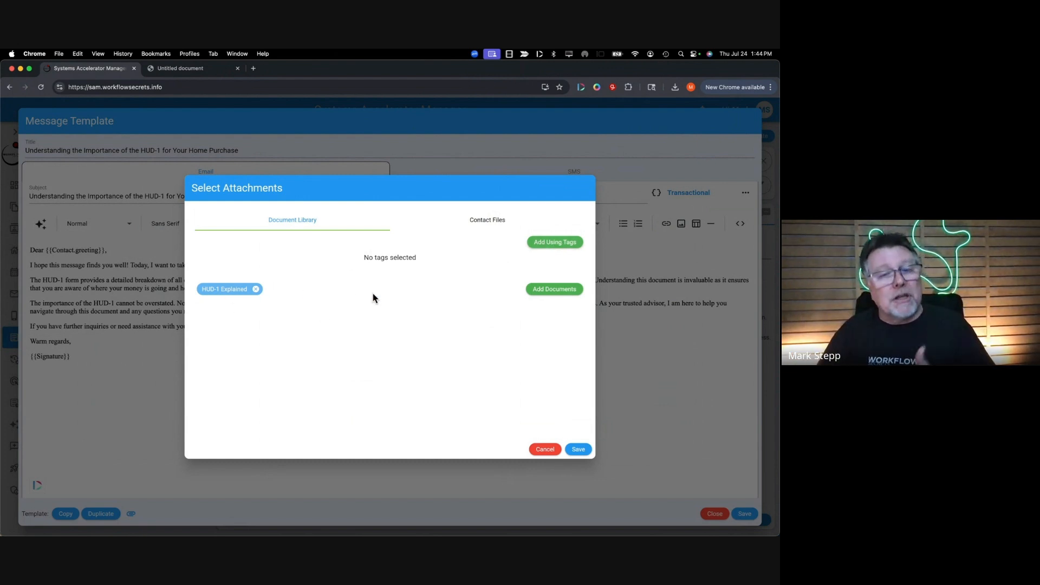
- Attach library documents by the Buyers Packet tag, and remove that tag from the attachments again
left_click(556, 244)
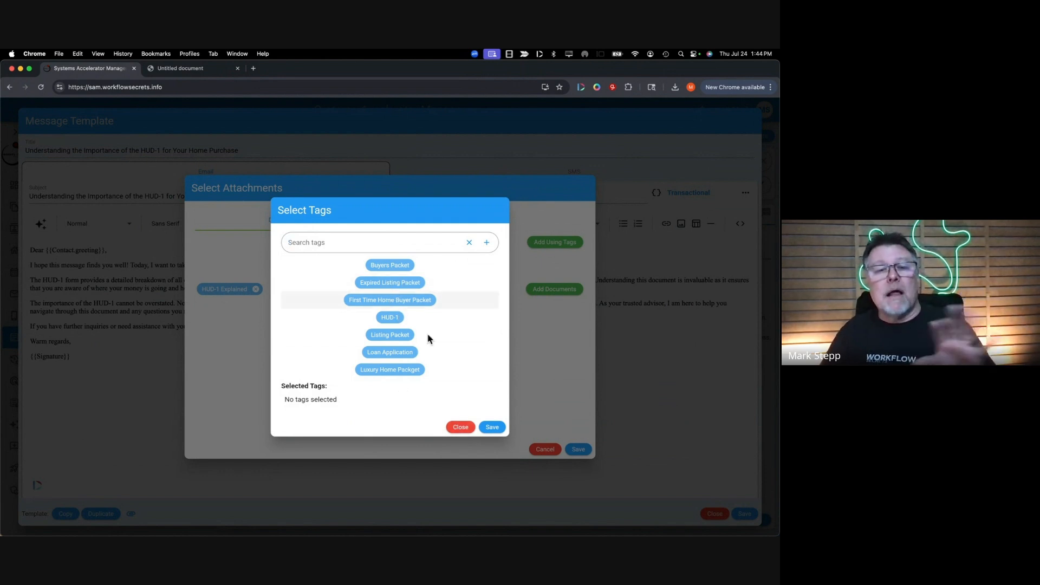
left_click(394, 264)
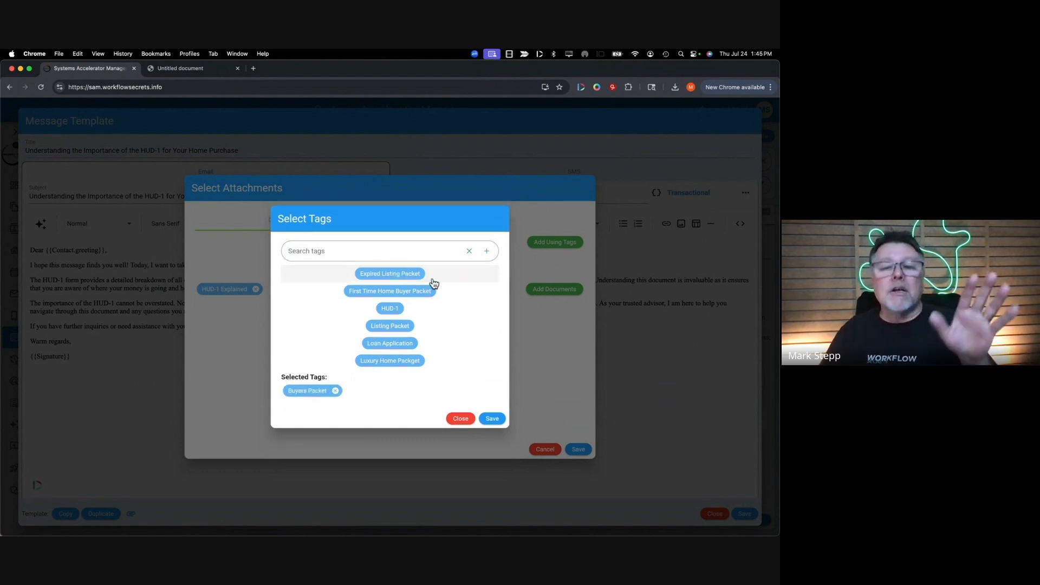
left_click(492, 418)
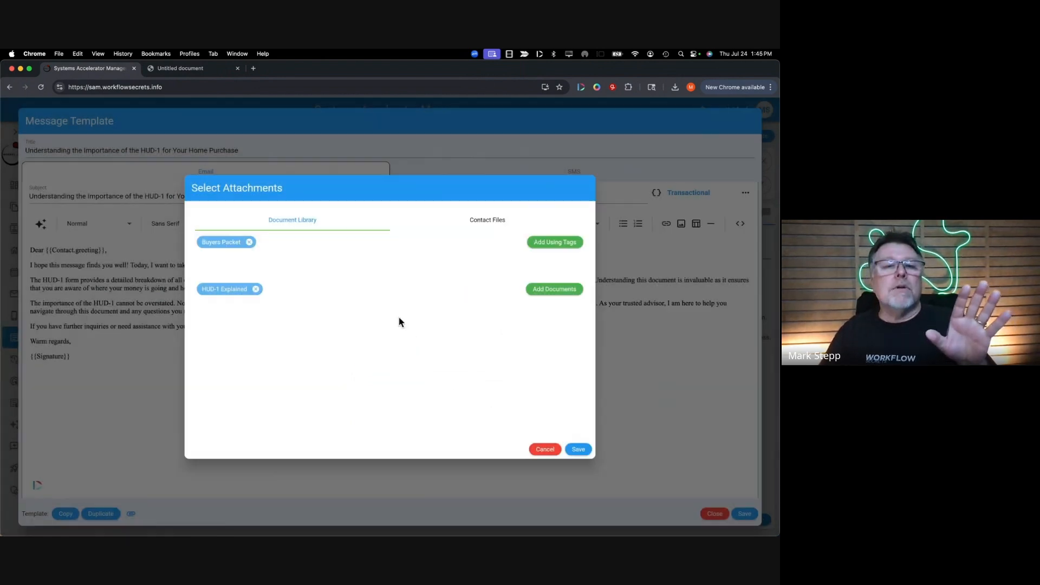
left_click(250, 243)
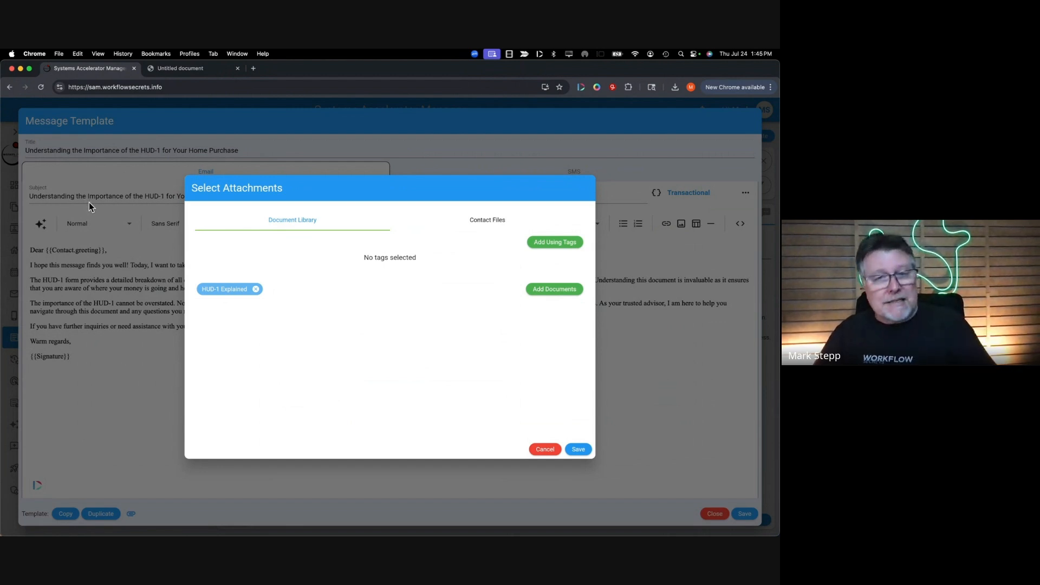
- Examine the tags set for attaching contact files and the other tags available for them
left_click(501, 227)
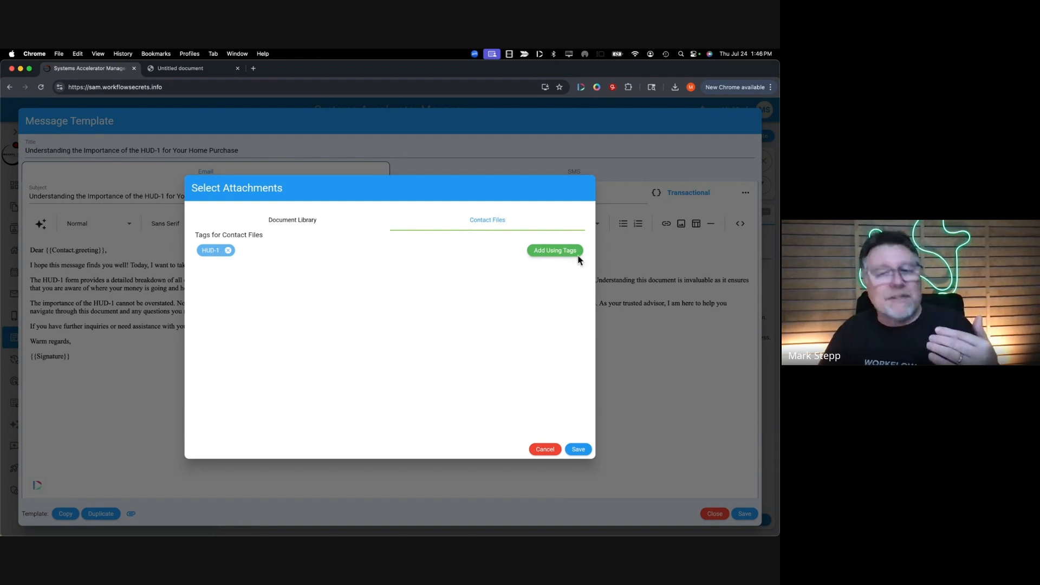
left_click(556, 252)
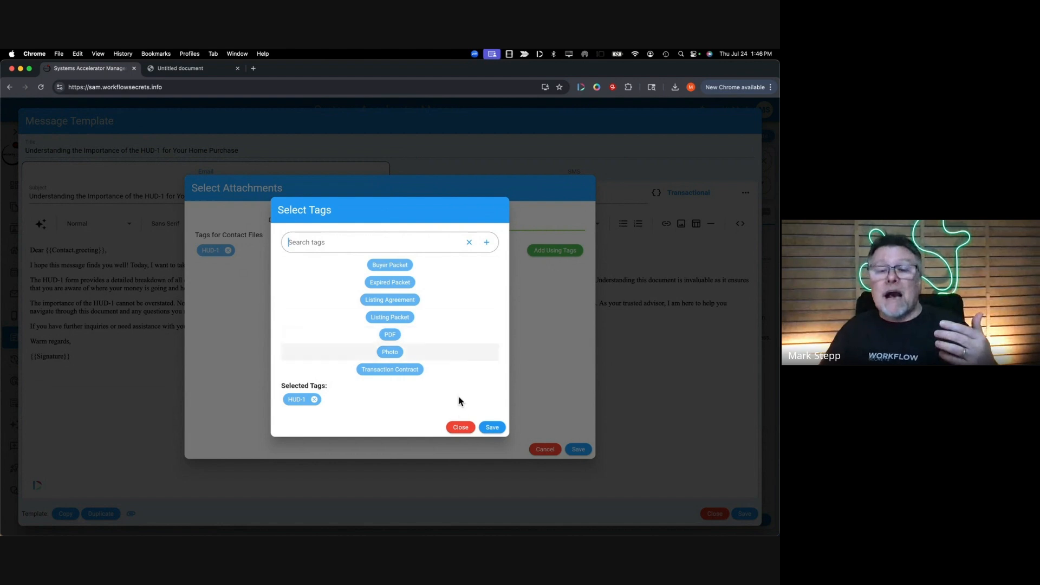
key("Escape")
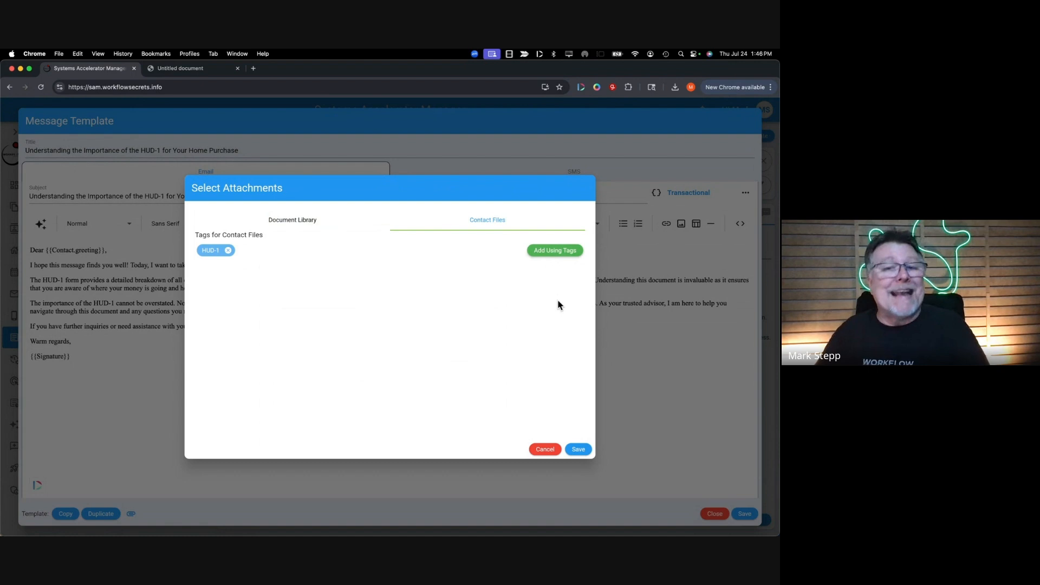
left_click(326, 230)
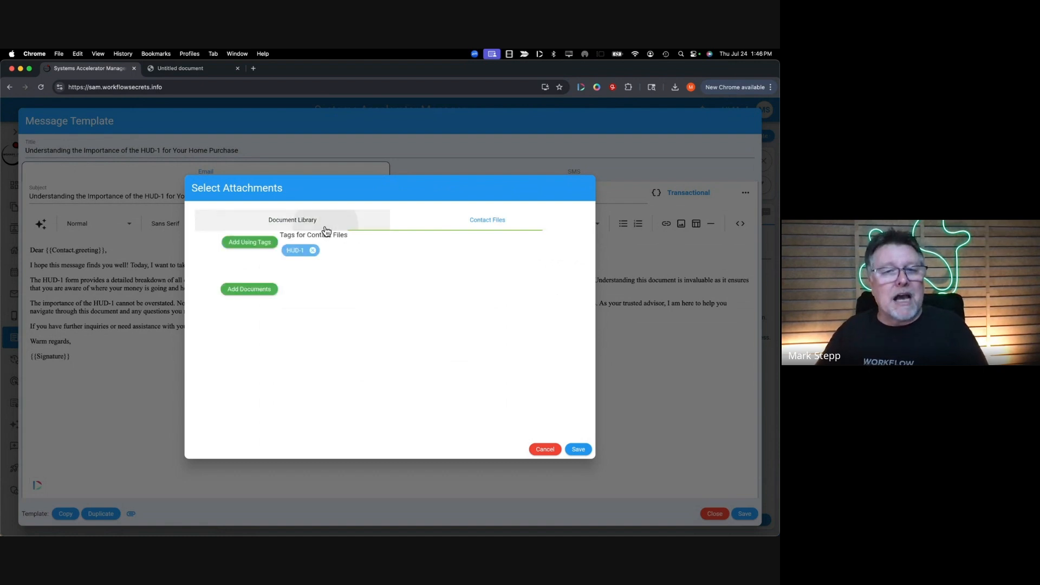
left_click(490, 233)
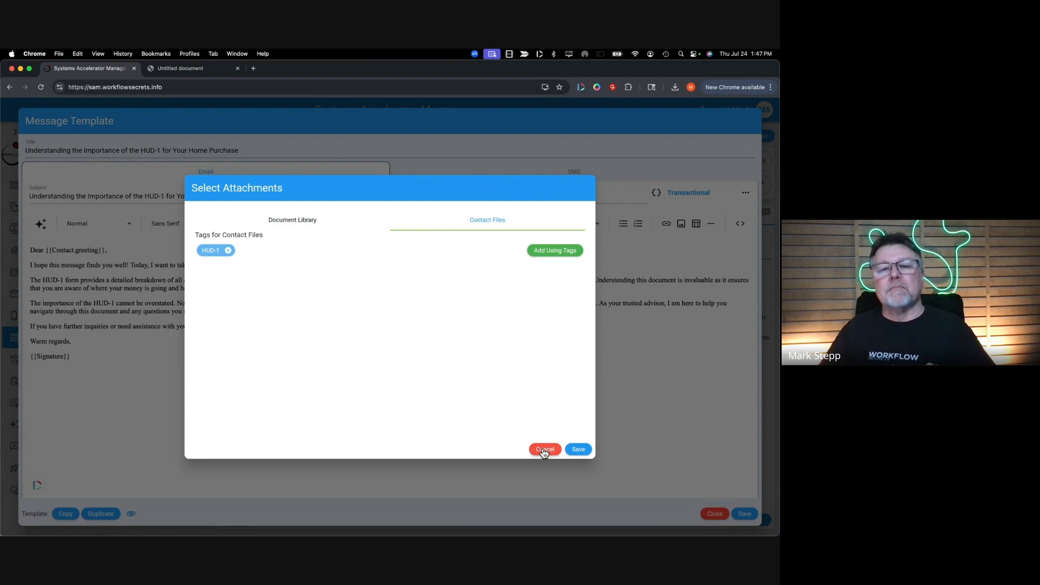
- Save the attachment selection, check the attachment summary, and close the message template
left_click(578, 450)
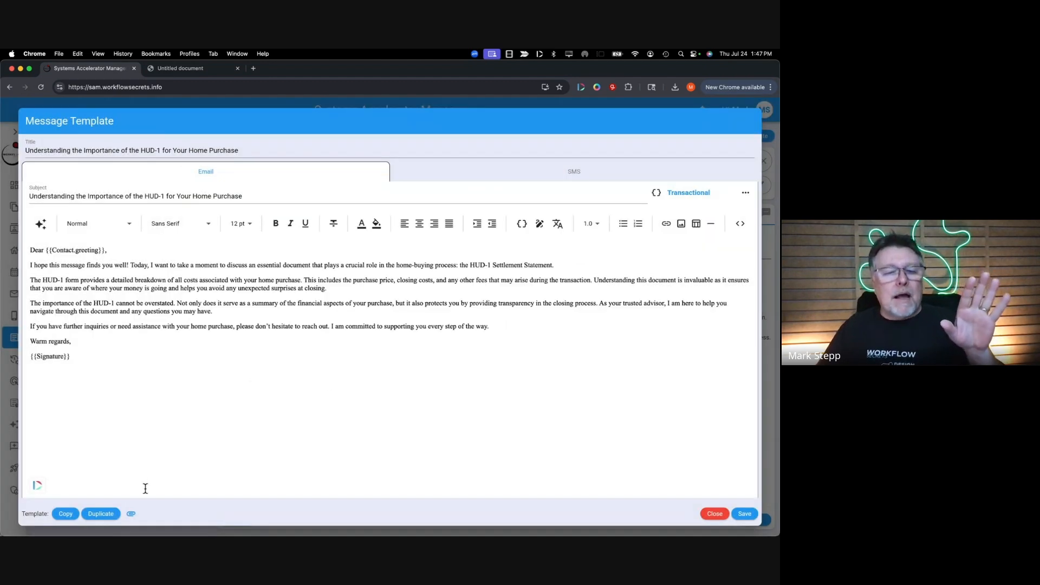
mouse_move(134, 514)
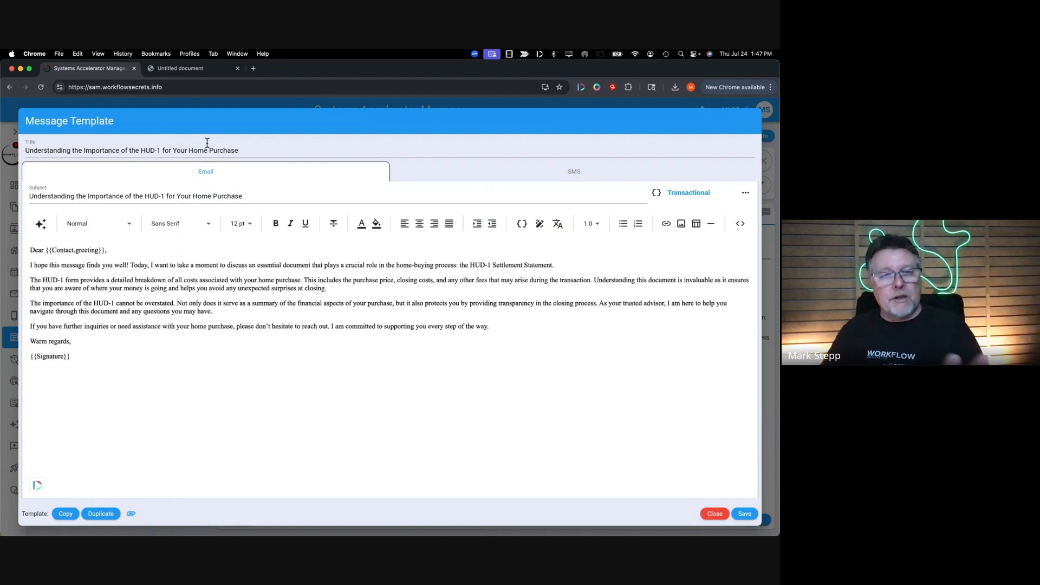
left_click(712, 515)
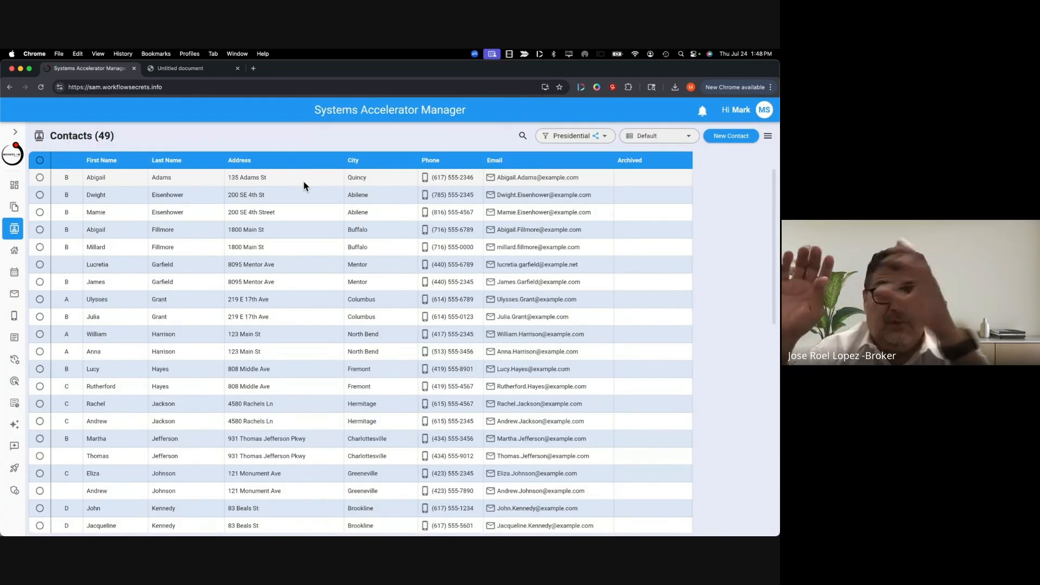
- Upload the HUD-1 PDF to the files of the first contact in the Presidential contact list
left_click(304, 181)
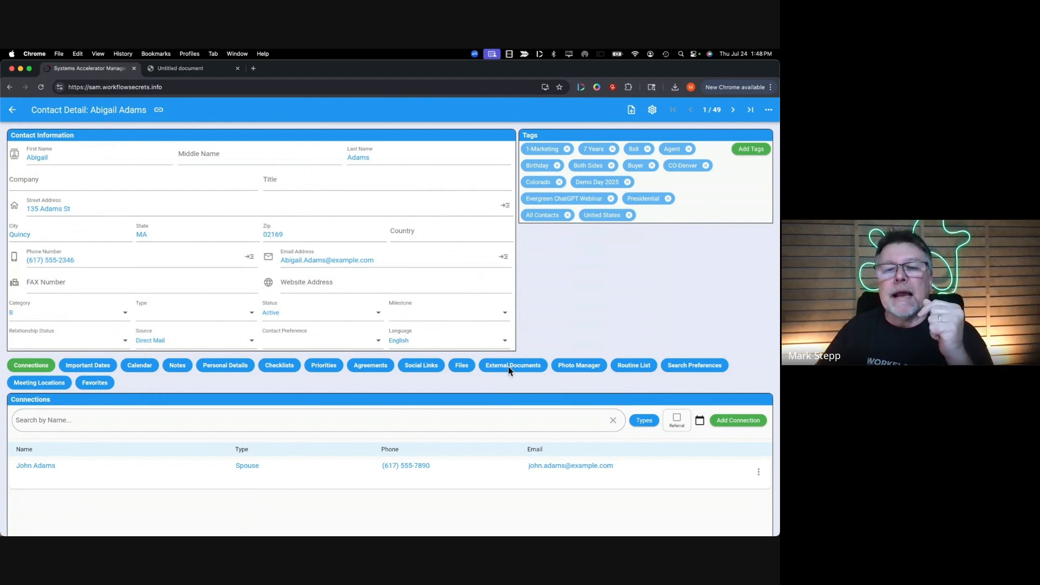
left_click(462, 365)
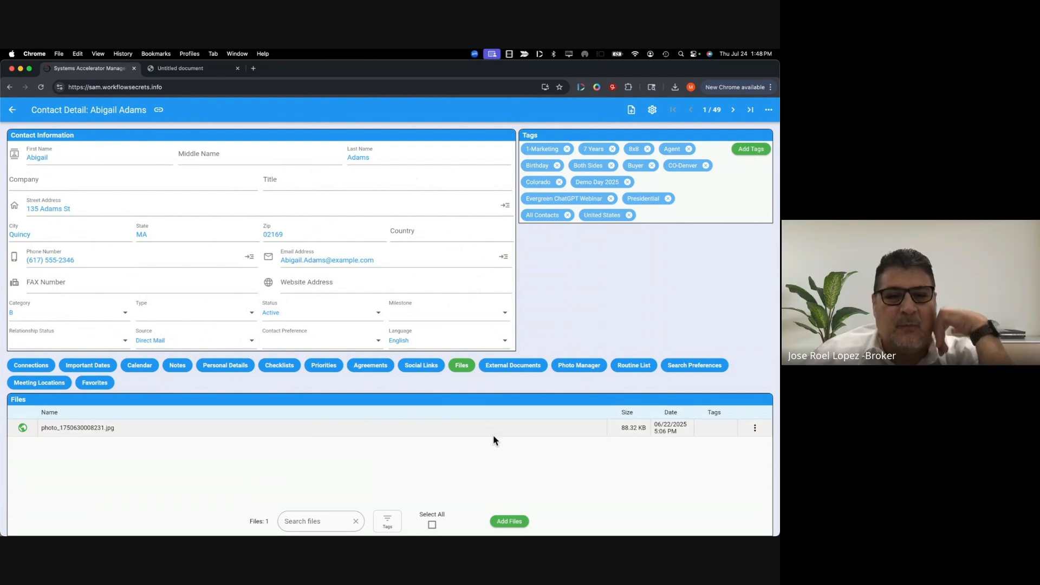
scroll(490, 442, "down", 1)
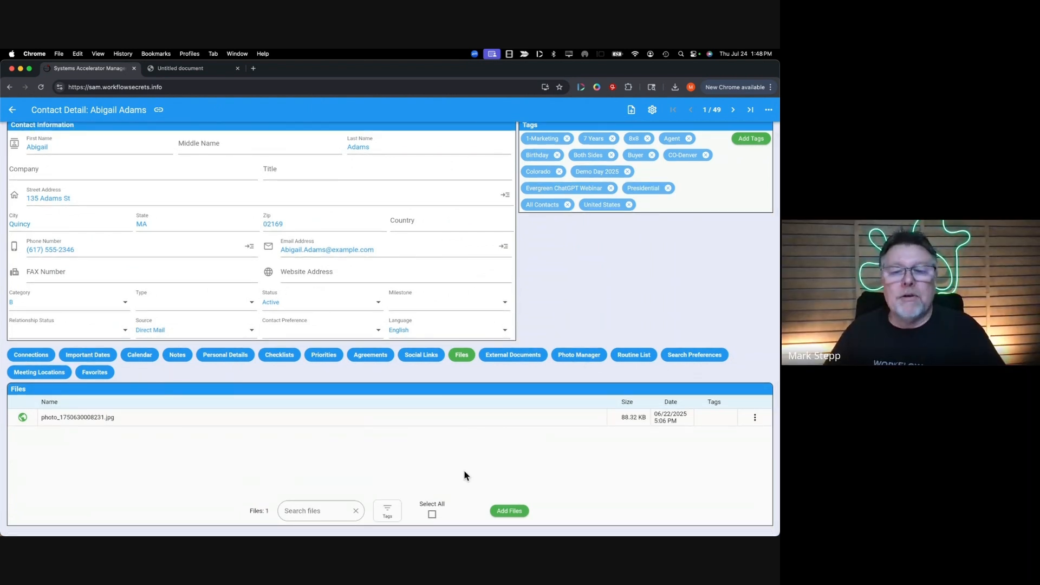
left_click(511, 511)
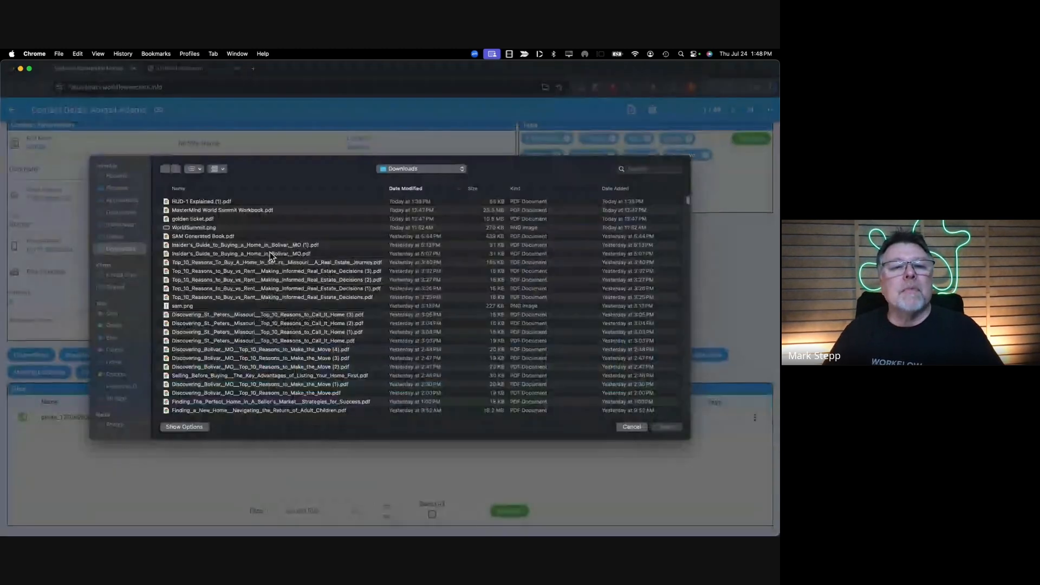
left_click(202, 403)
double_click(202, 407)
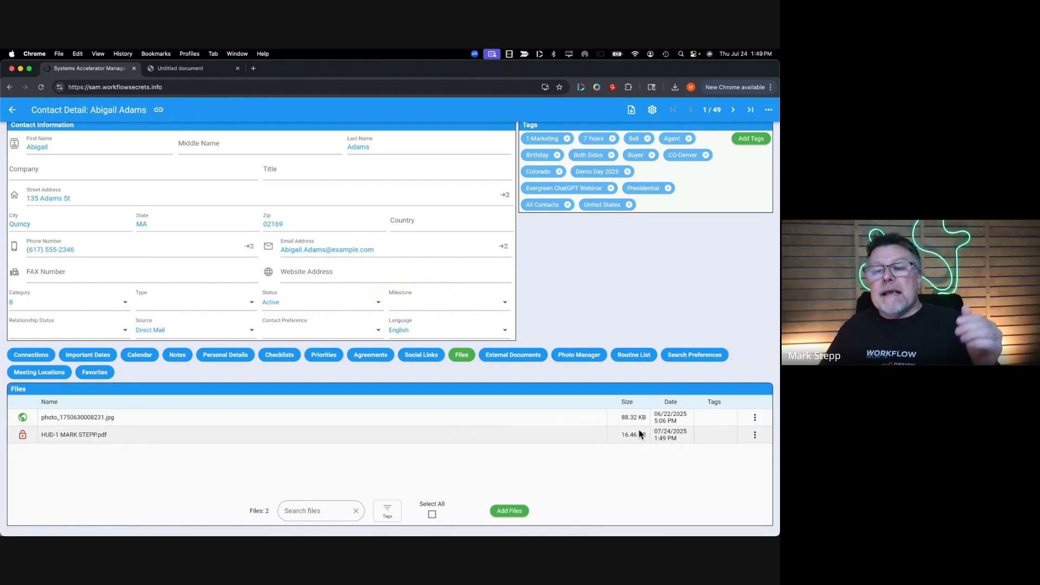
- Retitle the uploaded HUD-1 PDF so the contact's full name follows HUD-1 in the file name
left_click(754, 435)
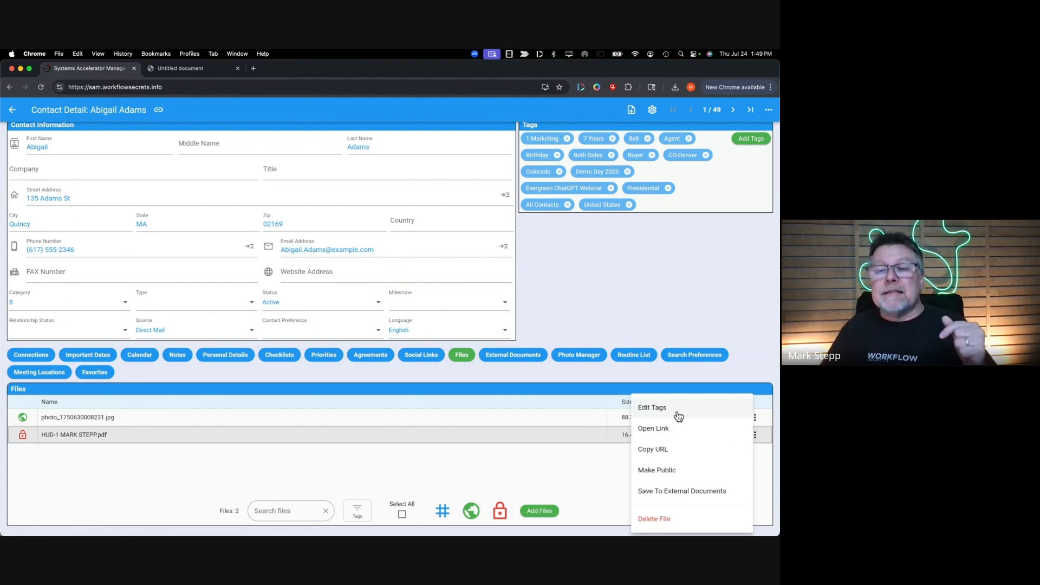
left_click(678, 411)
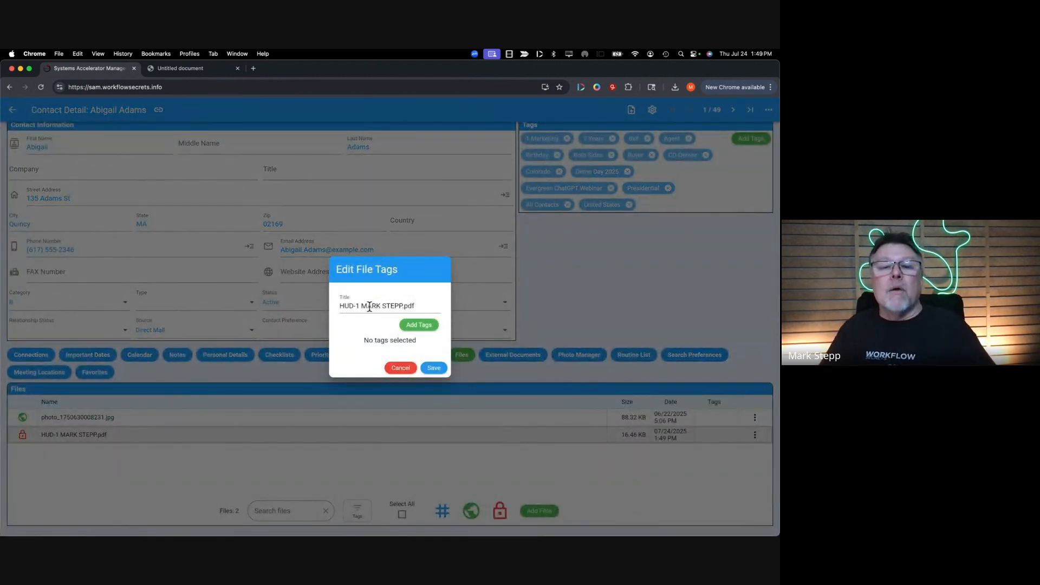
left_click_drag(361, 306, 403, 307)
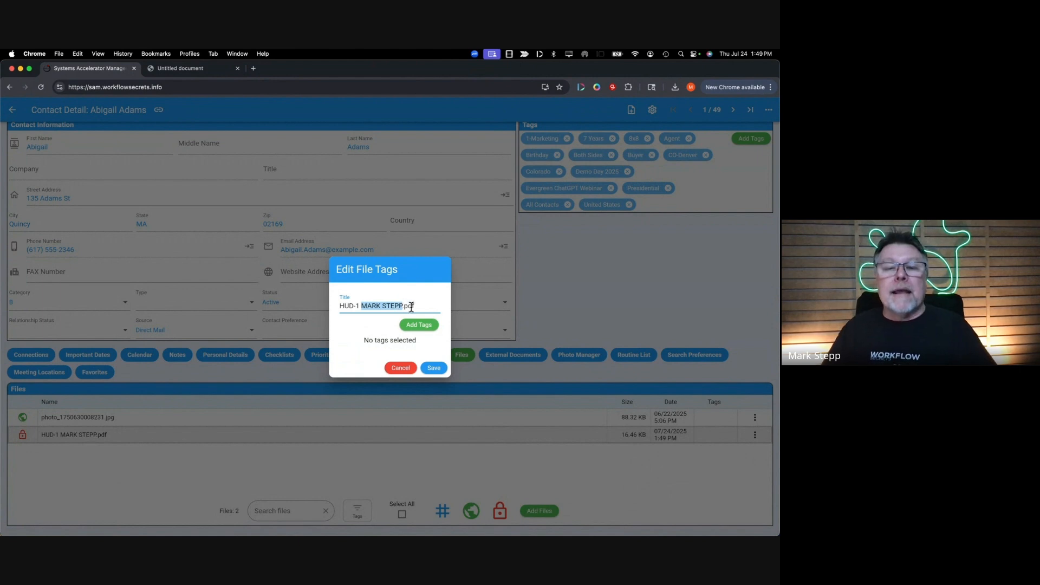
type("A")
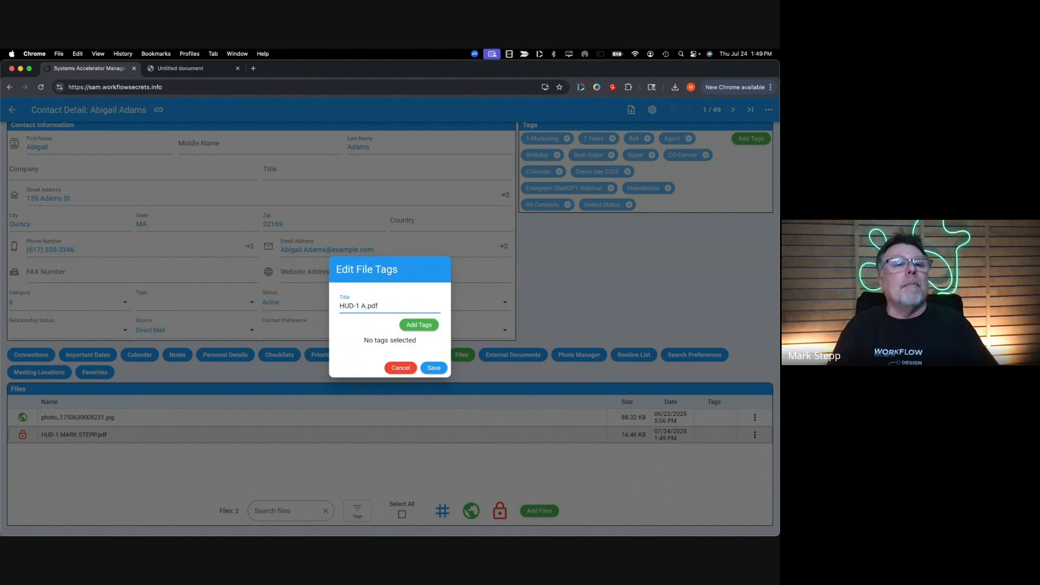
type("bigail A")
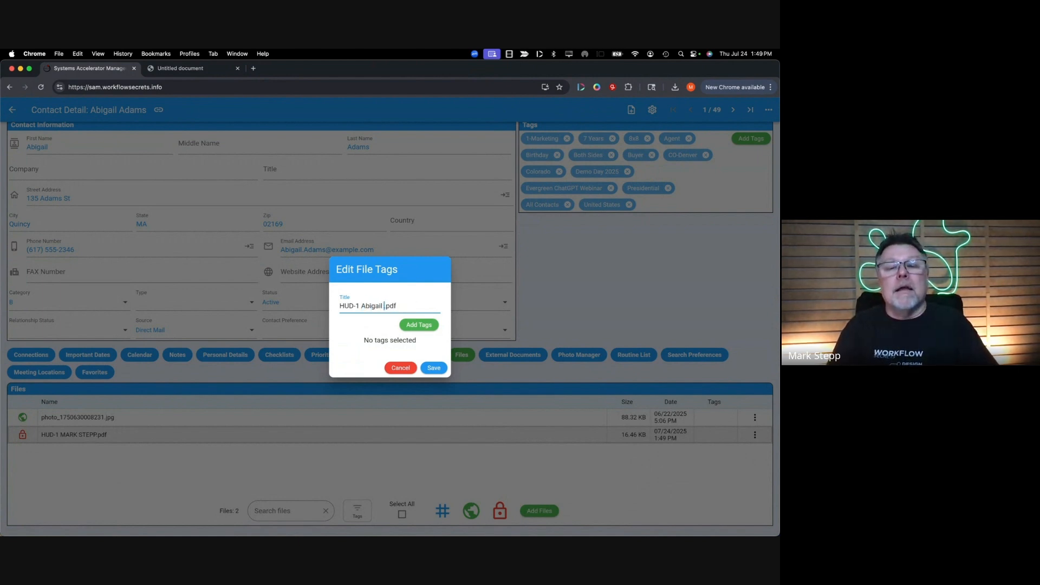
type("dams.")
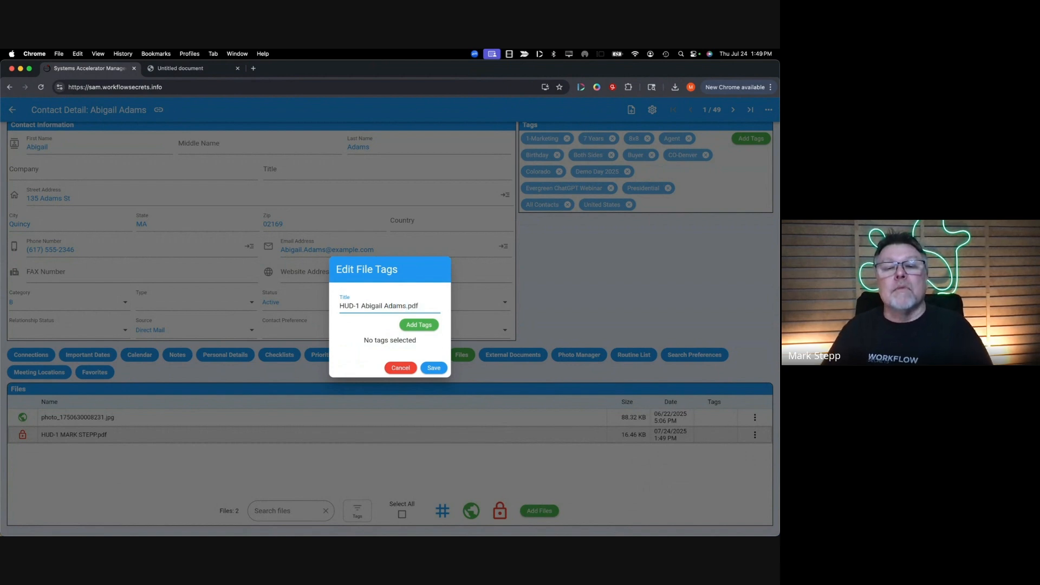
- Add the HUD-1 tag to the contact's PDF and save the file's title and tag changes
left_click(419, 327)
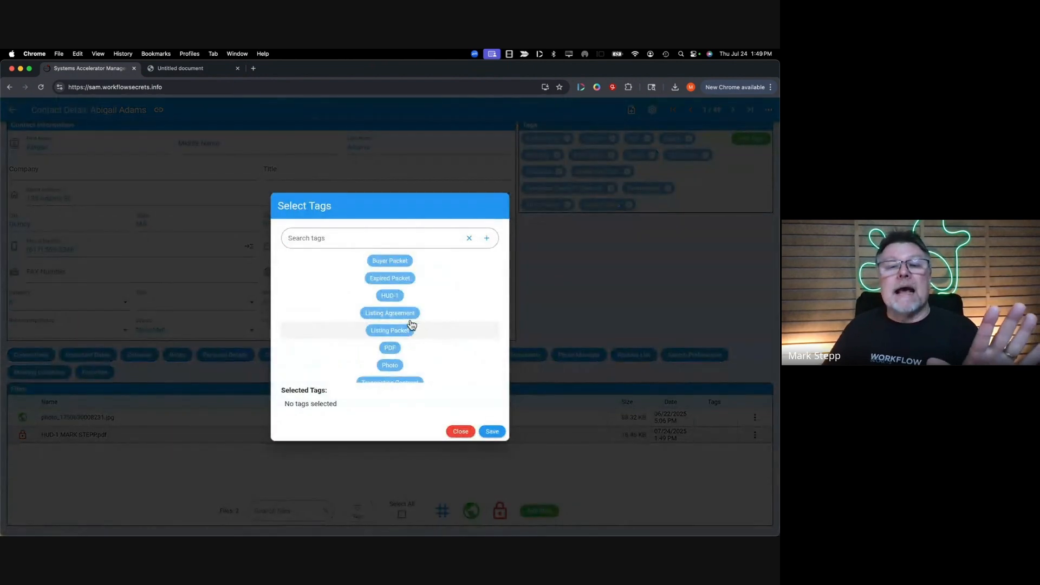
left_click(392, 296)
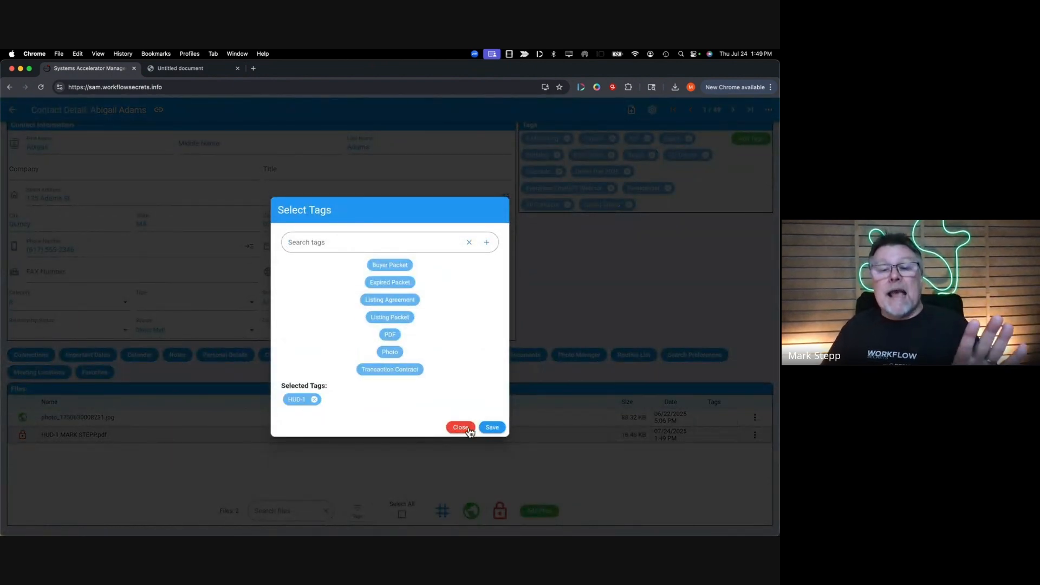
left_click(492, 428)
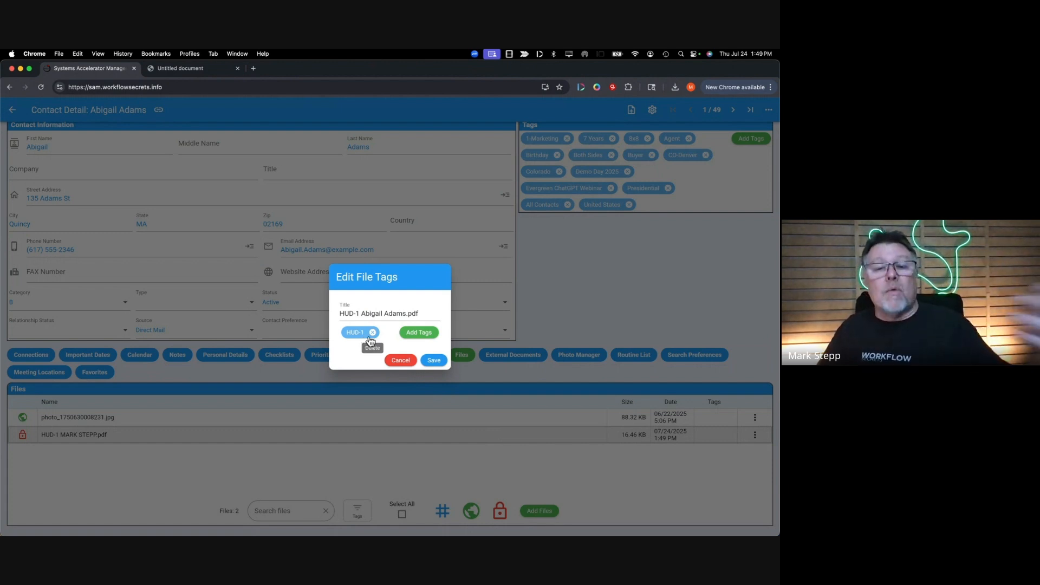
left_click(434, 360)
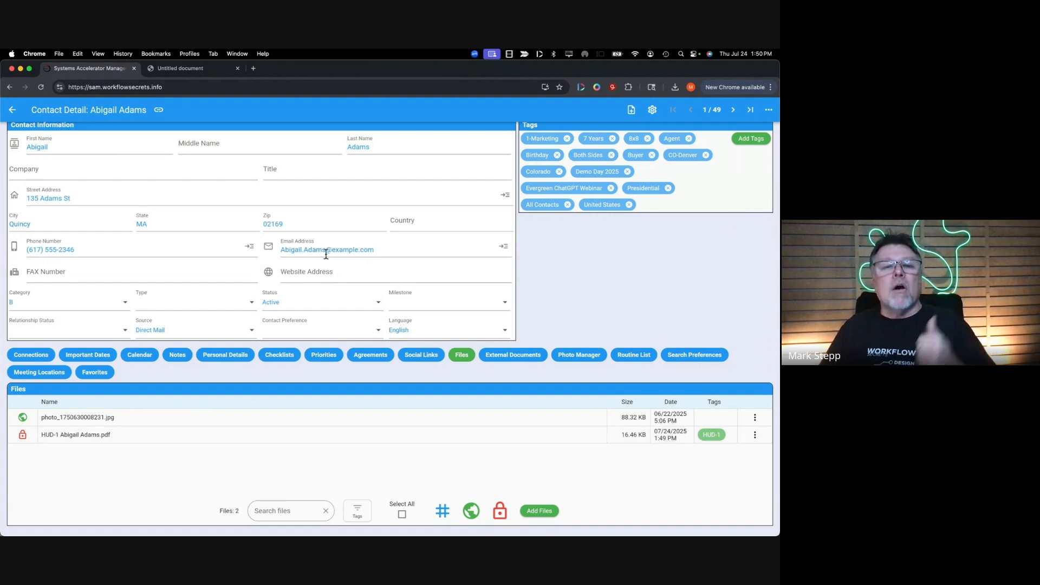
- Start an email to the contact and load the template "Understanding the Importance of the HUD-1 for Your Home Purchase"
left_click(270, 247)
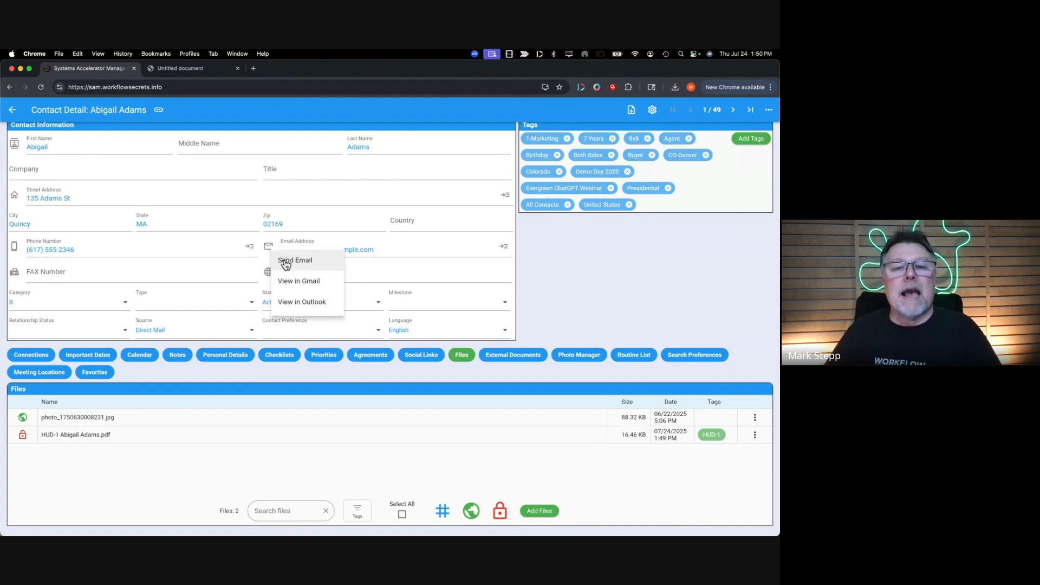
left_click(285, 262)
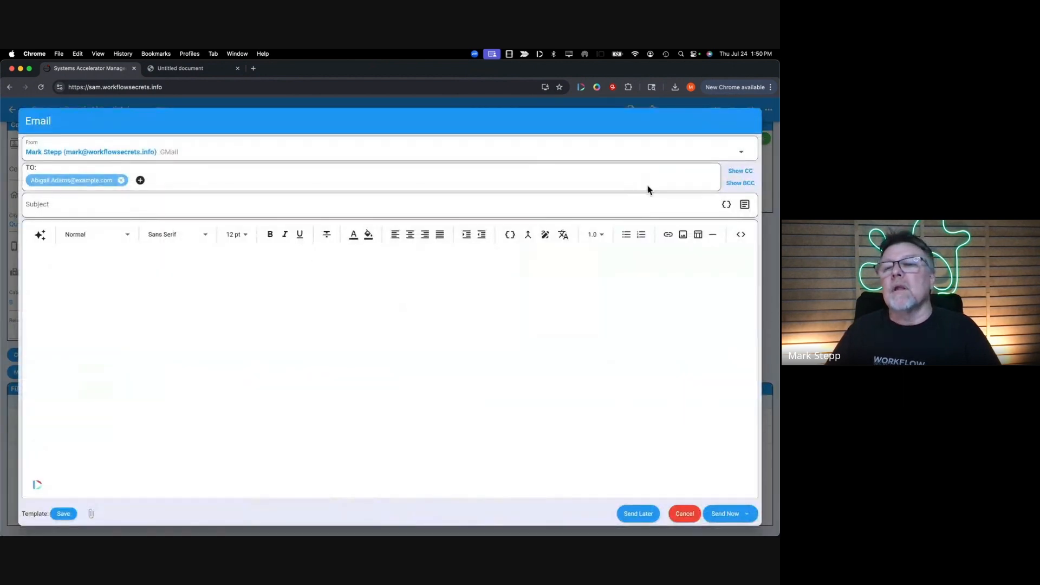
left_click(751, 209)
left_click(257, 155)
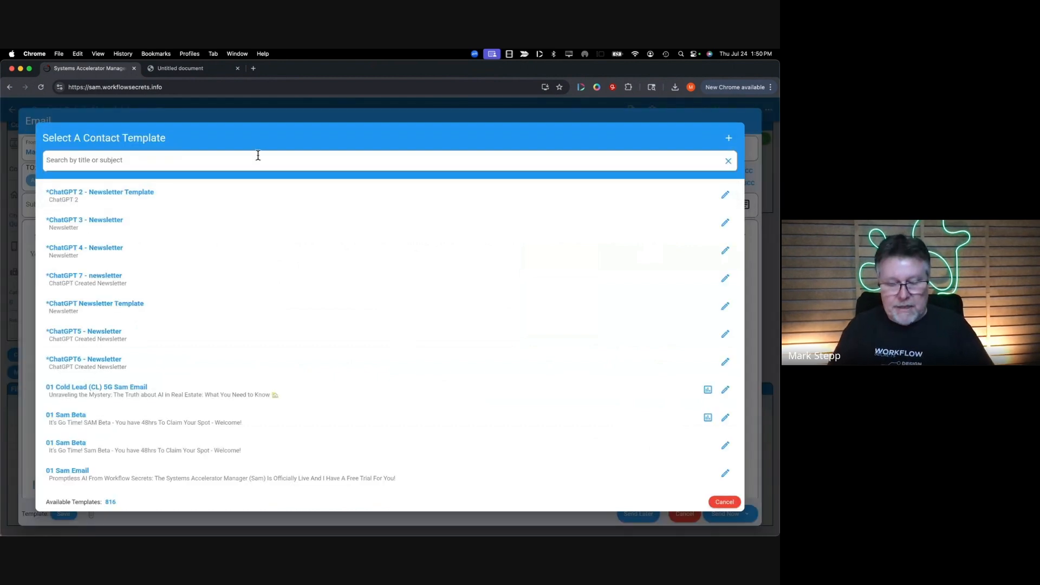
type("hud")
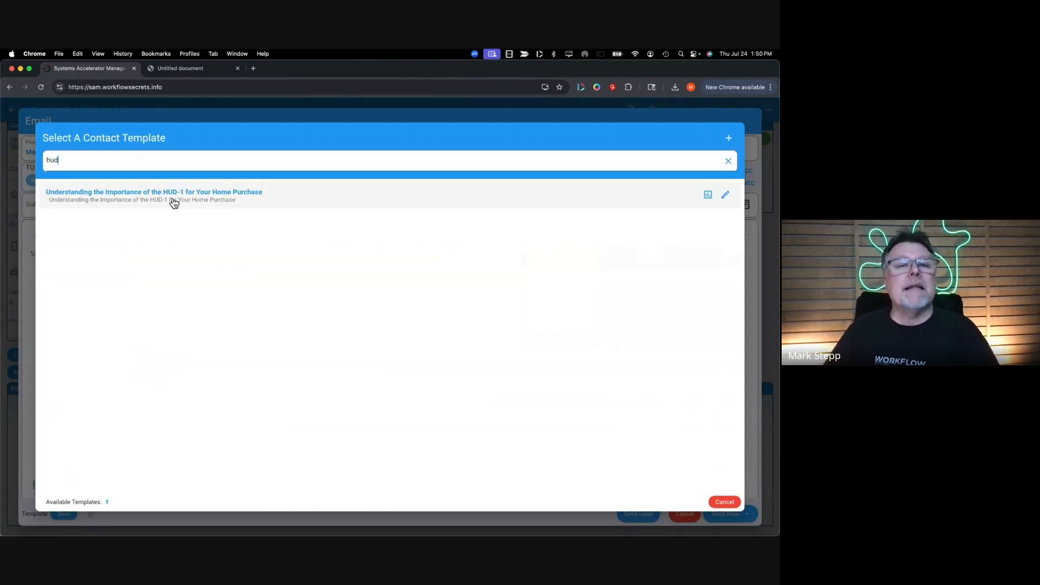
left_click(173, 201)
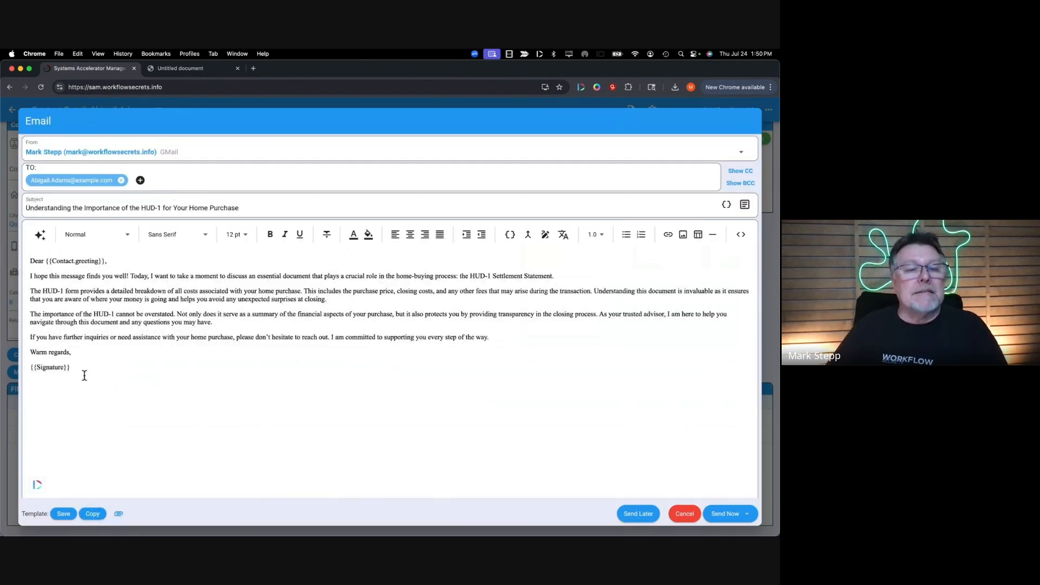
- Review the email's template-assigned attachments and add Loan Application.pdf from the document library as an additional attachment
mouse_move(119, 516)
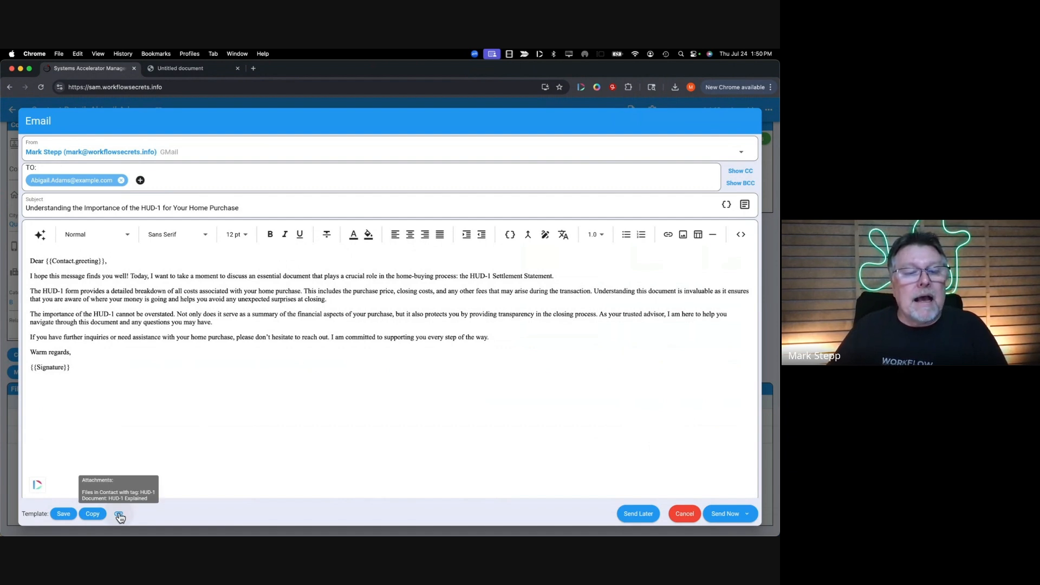
left_click(119, 516)
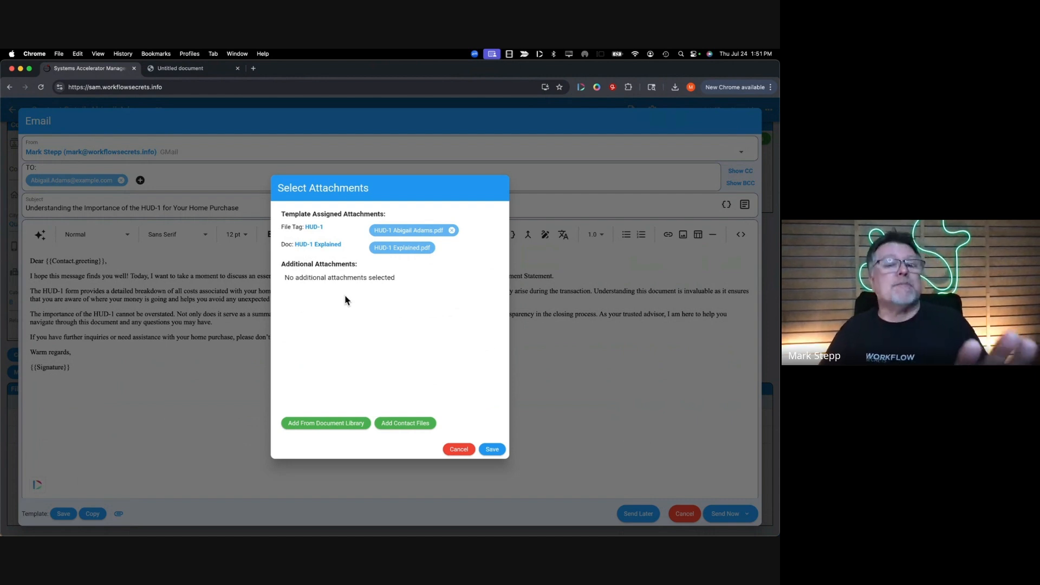
left_click(313, 426)
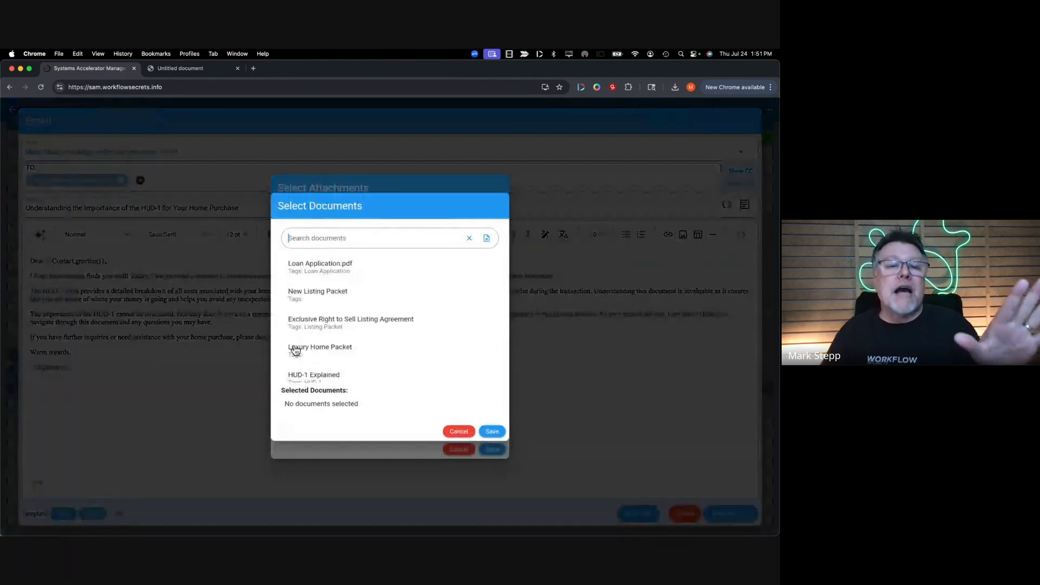
left_click(332, 268)
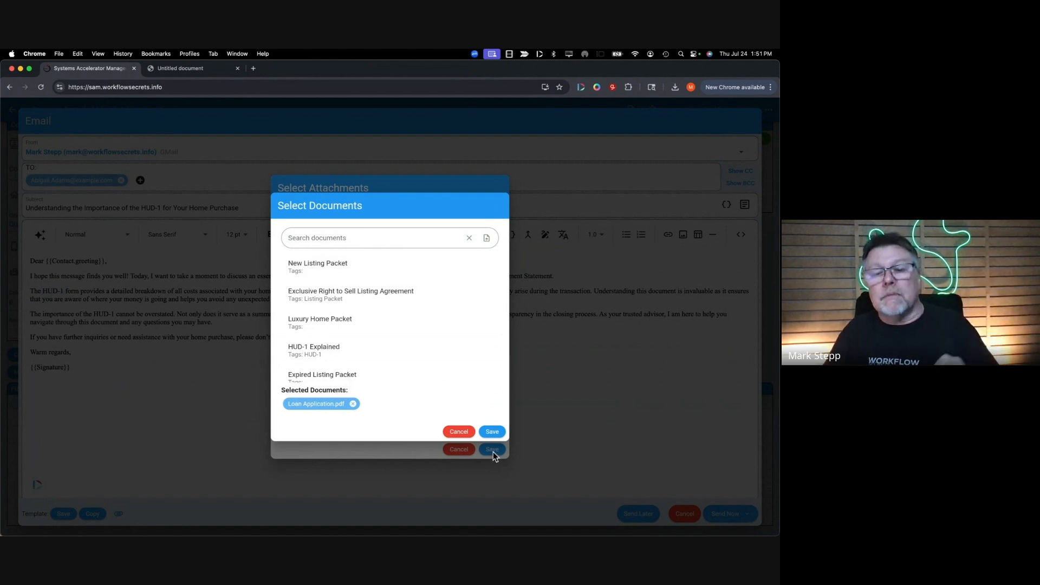
left_click(491, 431)
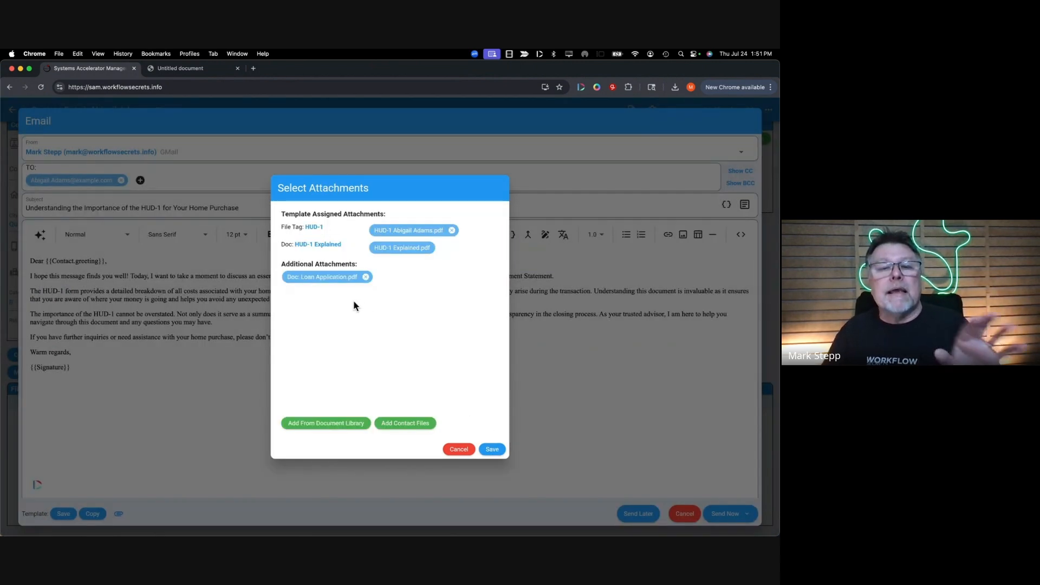
- View the contact files available to attach without choosing any, save the email's attachments, and check the attachment summary
left_click(409, 425)
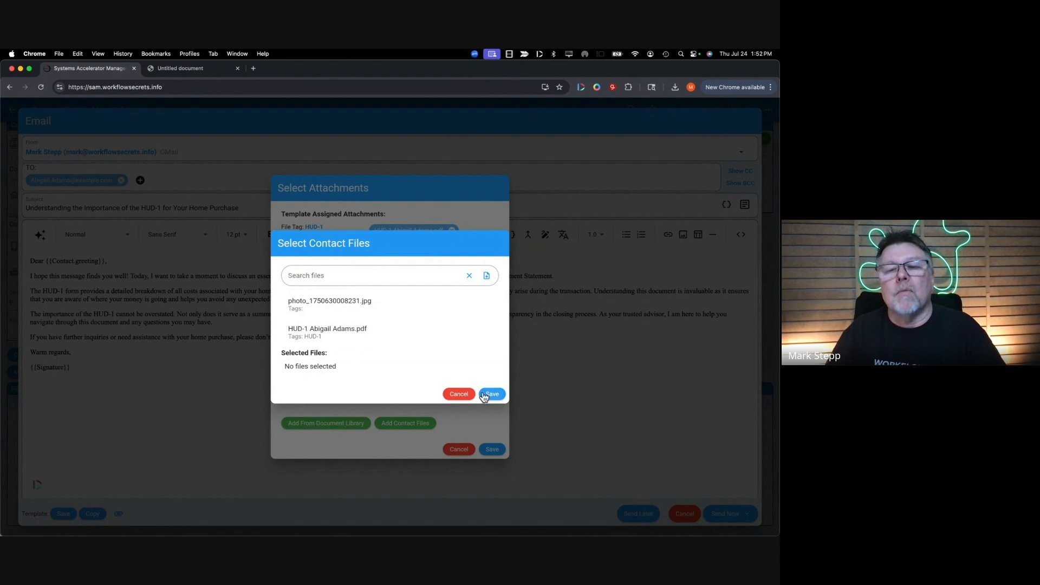
left_click(462, 394)
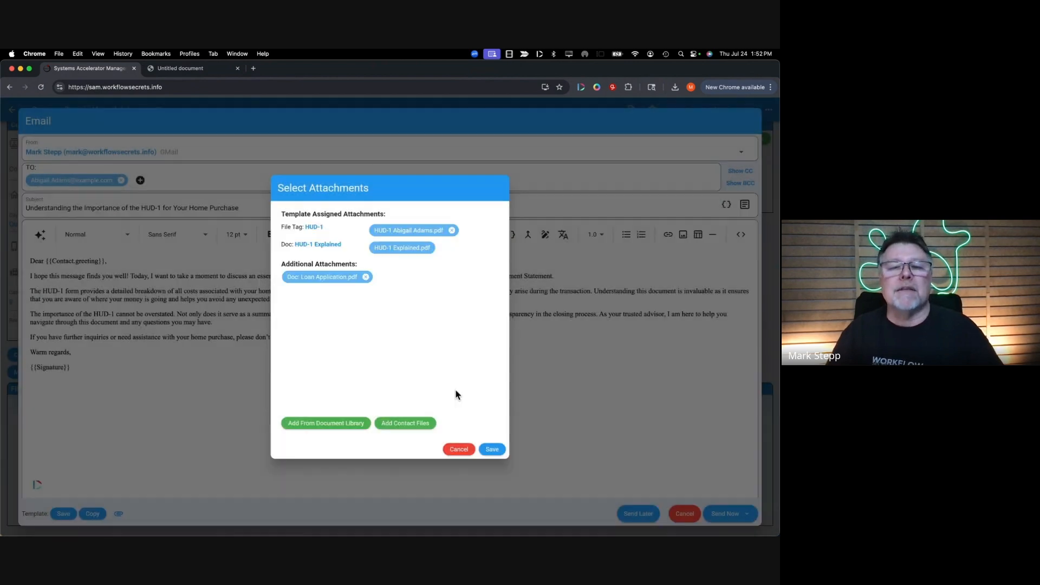
left_click(492, 450)
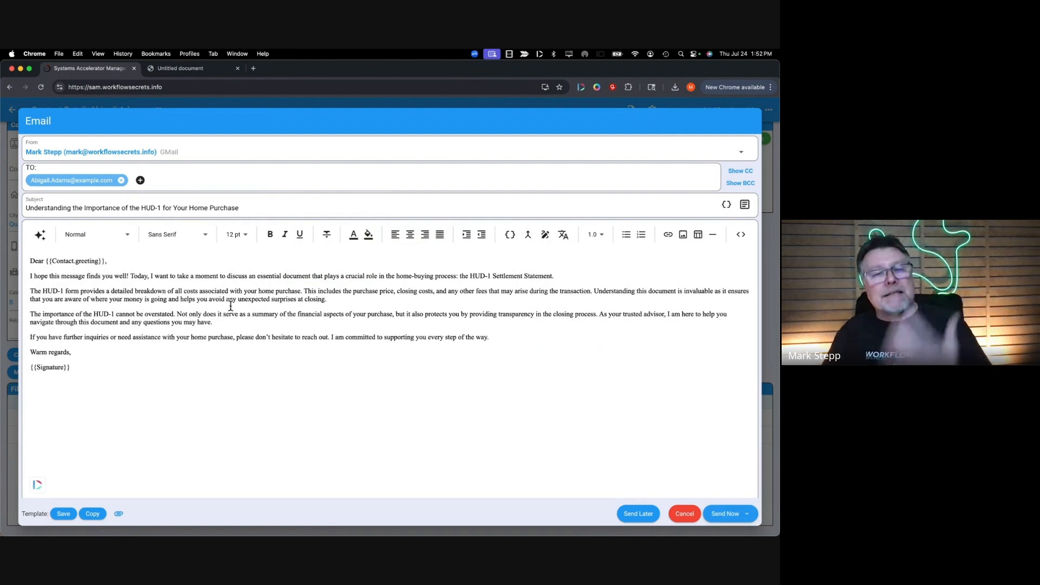
mouse_move(121, 515)
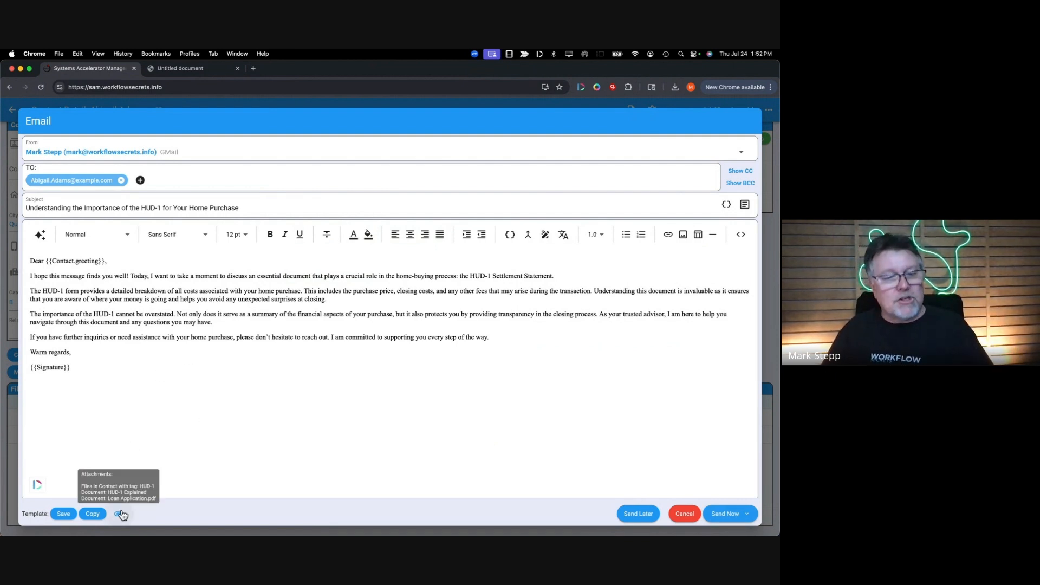